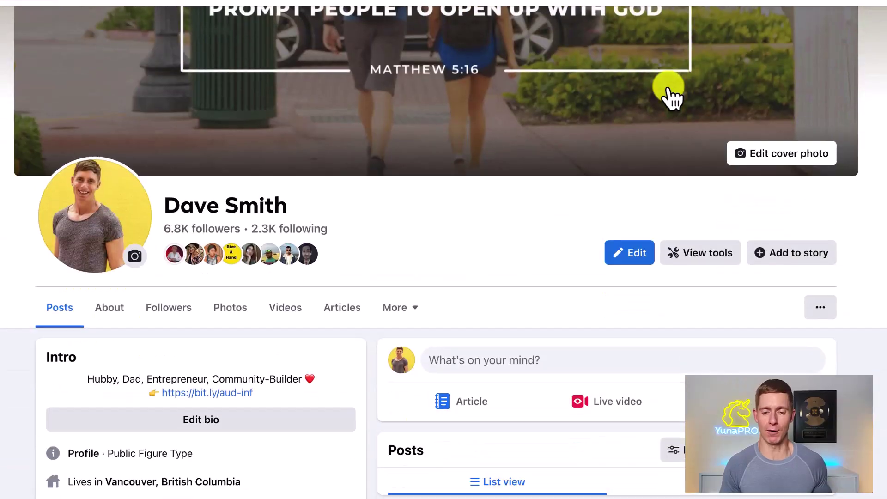
Start a new post with its audience set to Only me.
scroll(670, 92, "down", 4)
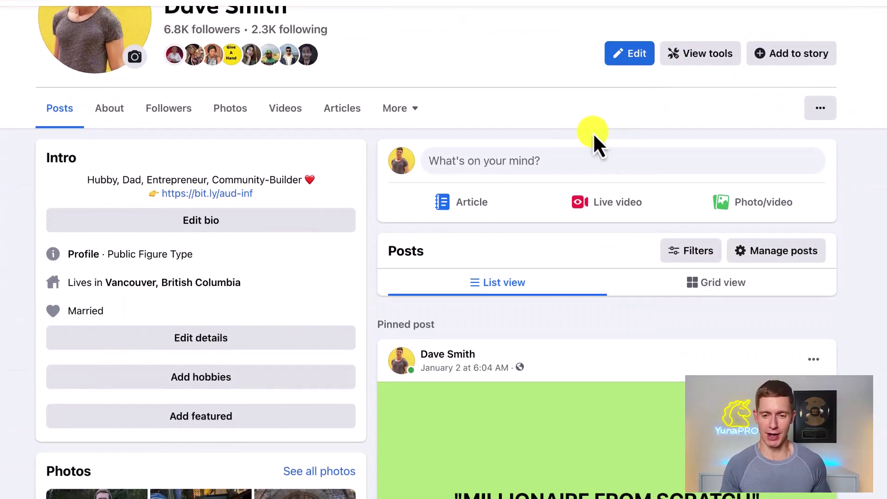
left_click(531, 162)
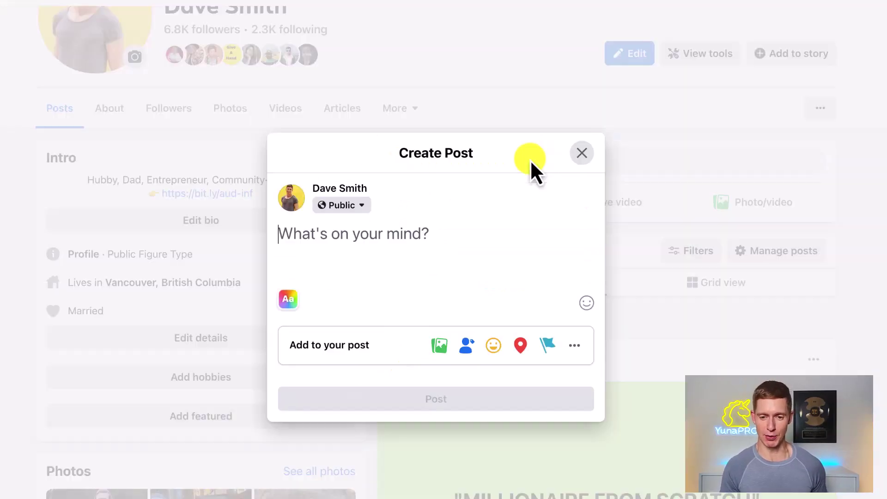
left_click(359, 211)
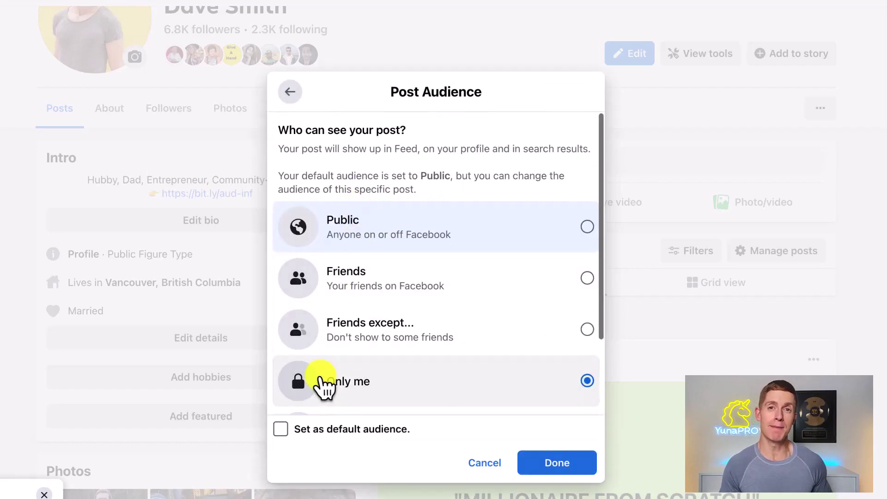
left_click(550, 462)
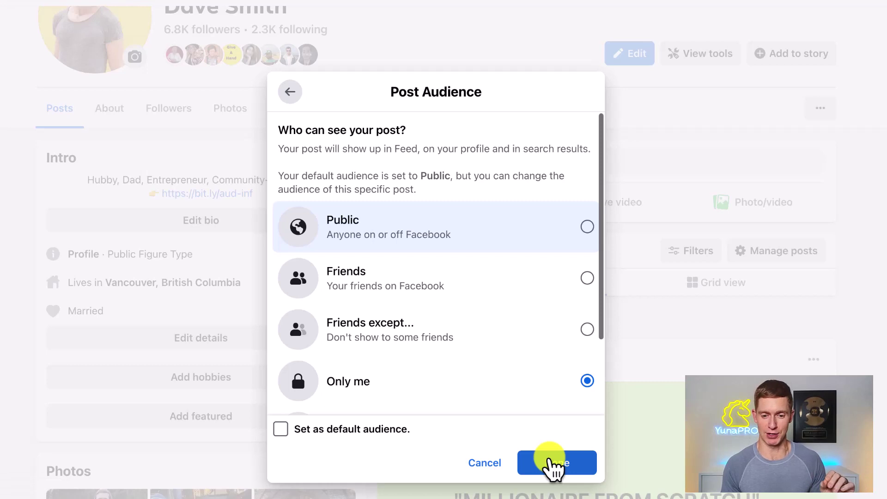
left_click(550, 462)
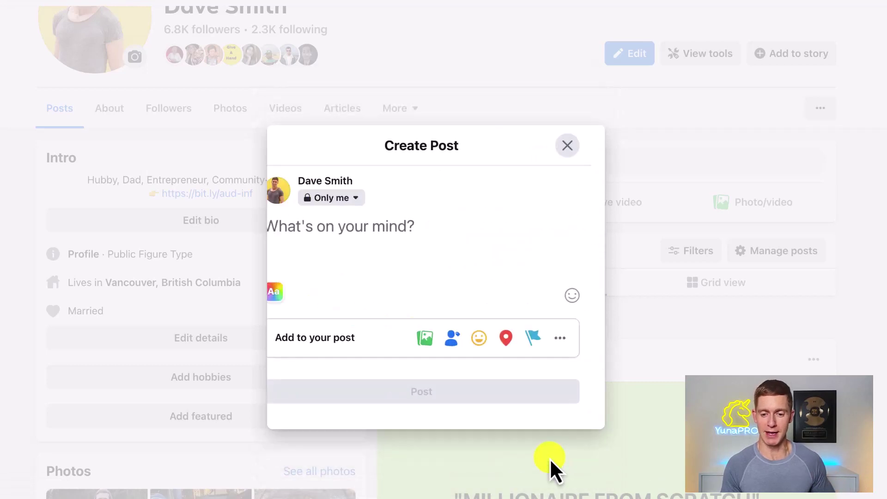
Write 'Test' as the post text and give it a light green background.
left_click(367, 275)
type("Test")
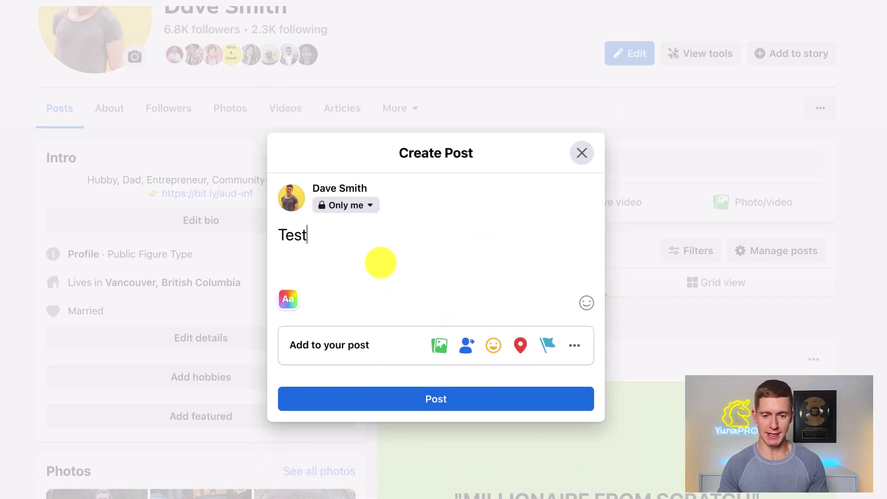
left_click(286, 299)
left_click(563, 303)
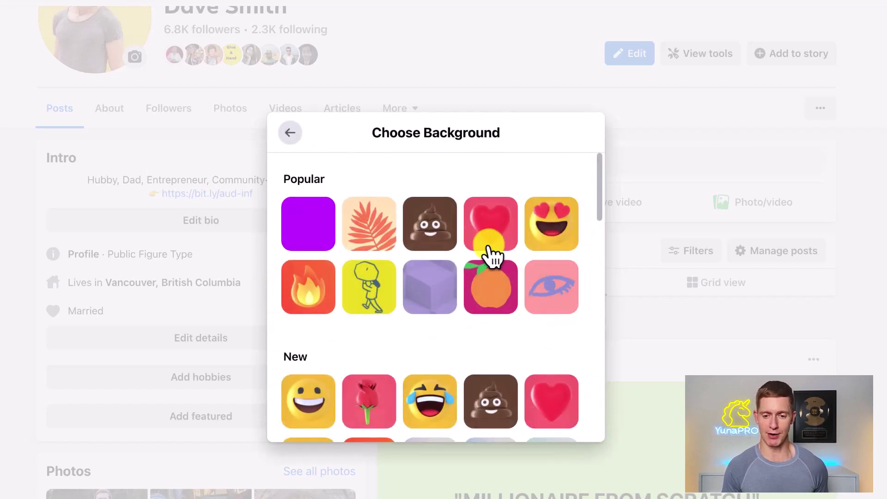
scroll(488, 251, "down", 10)
scroll(493, 255, "down", 2)
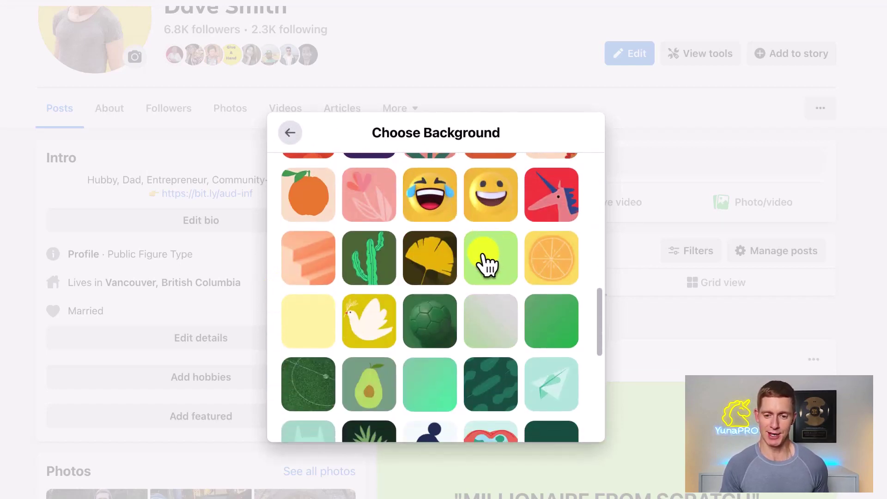
left_click(489, 260)
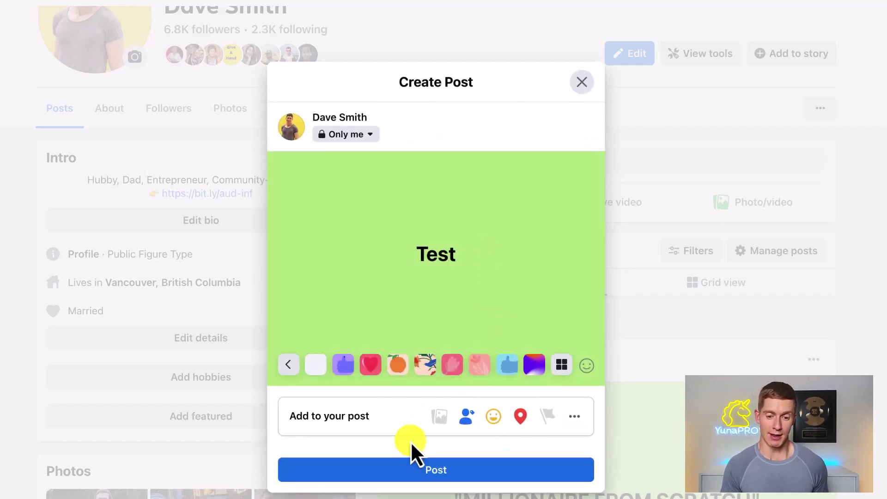
Publish the private green 'Test' post.
left_click(392, 469)
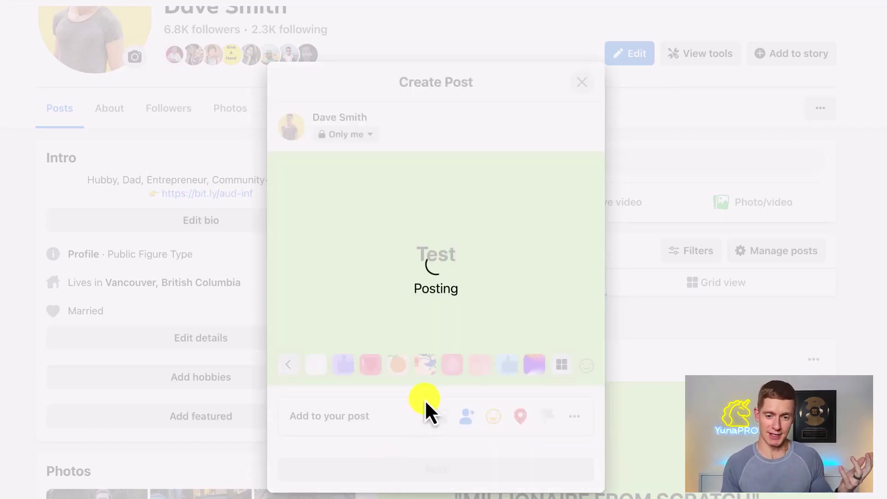
scroll(591, 379, "down", 6)
scroll(591, 378, "down", 15)
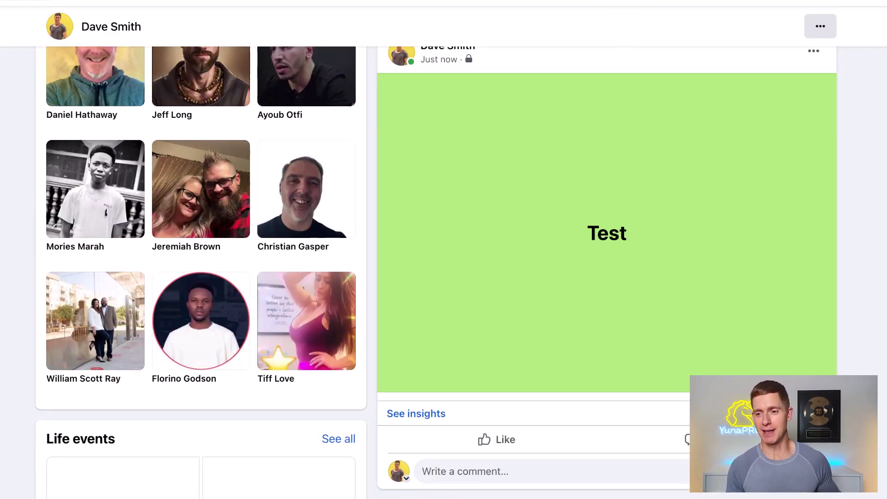
Load m.facebook.com in a new Chrome tab, removing the autocompleted address suffix.
key("super+t")
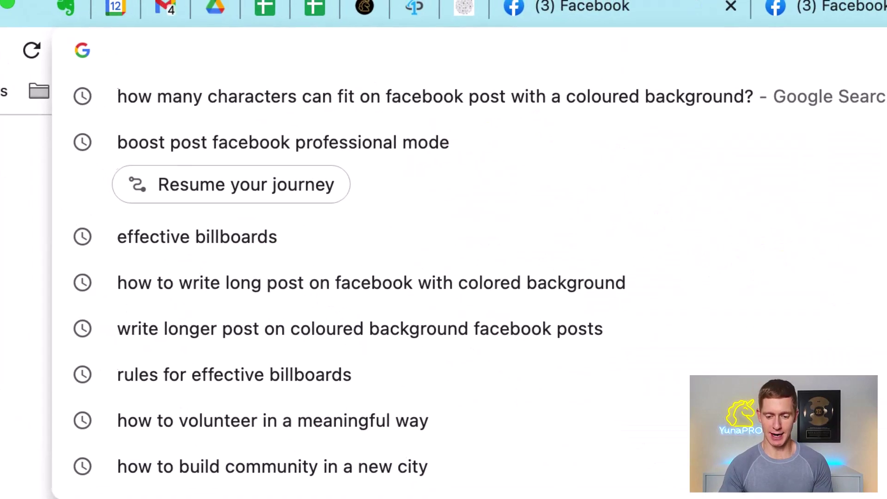
type("m.facebook.c")
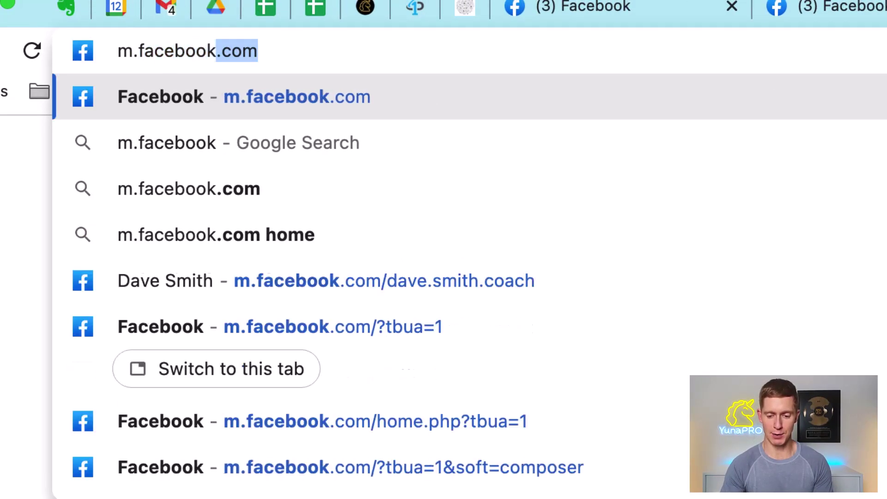
type("om")
key("Delete")
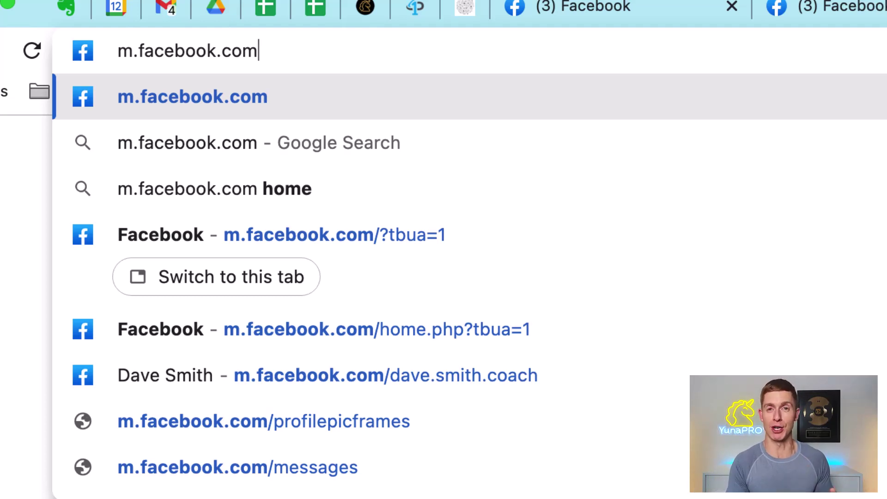
key("Return")
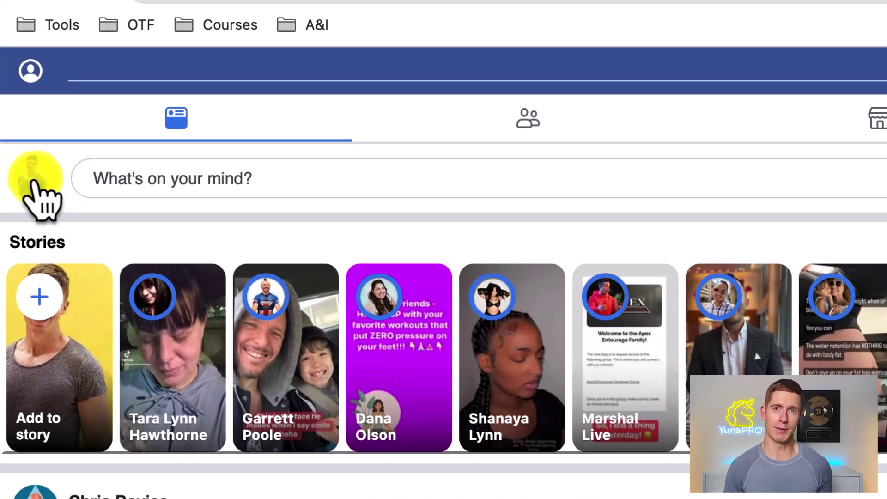
On the mobile profile page, choose Edit post from the green Test post's menu.
left_click(34, 183)
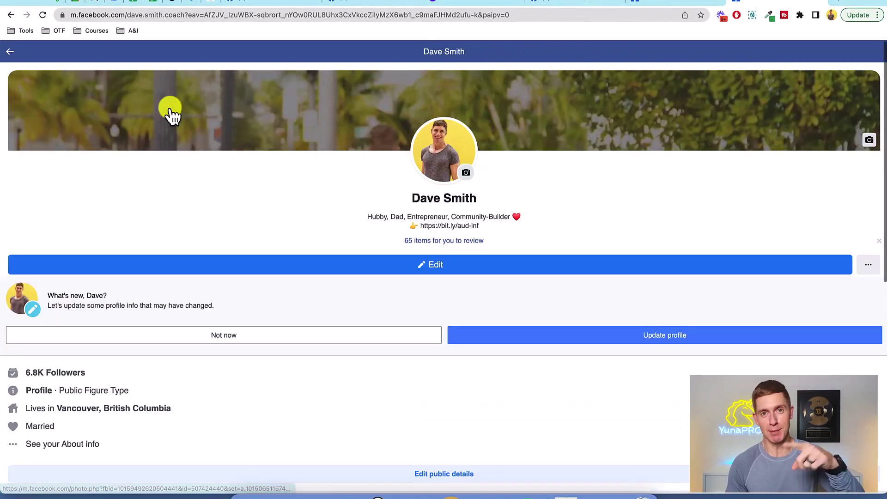
scroll(407, 201, "down", 12)
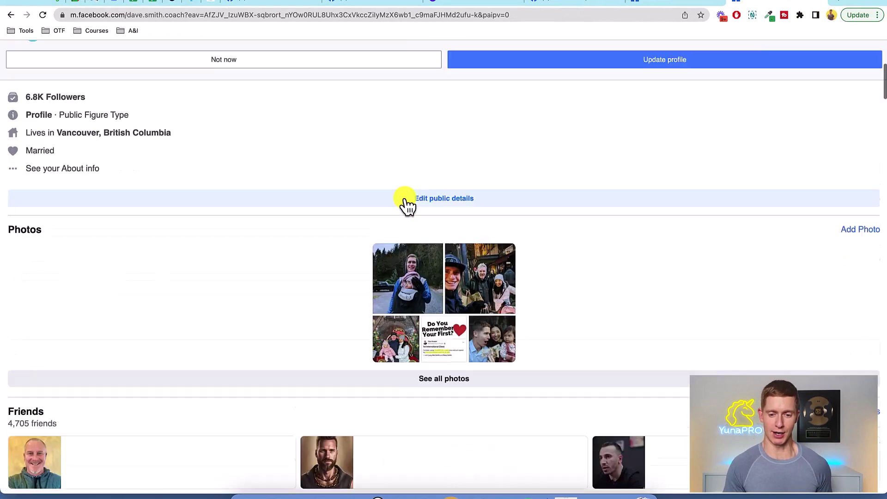
scroll(407, 201, "down", 10)
scroll(407, 201, "up", 3)
scroll(408, 204, "up", 4)
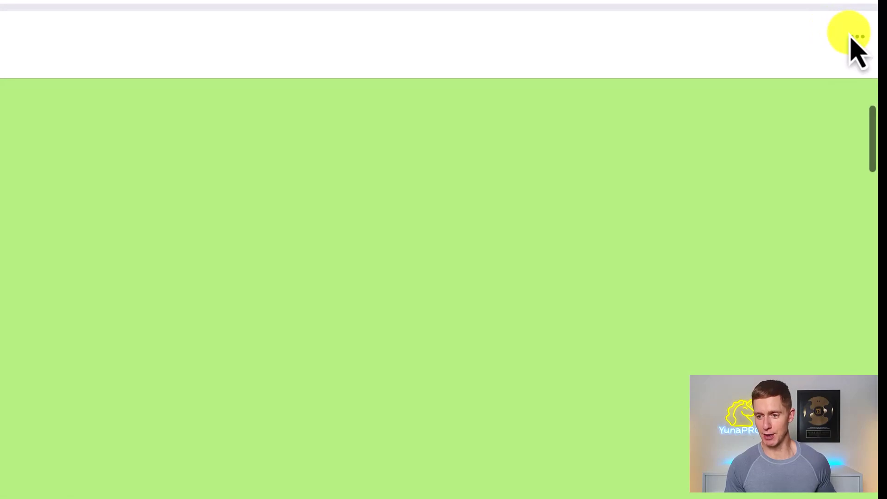
left_click(856, 38)
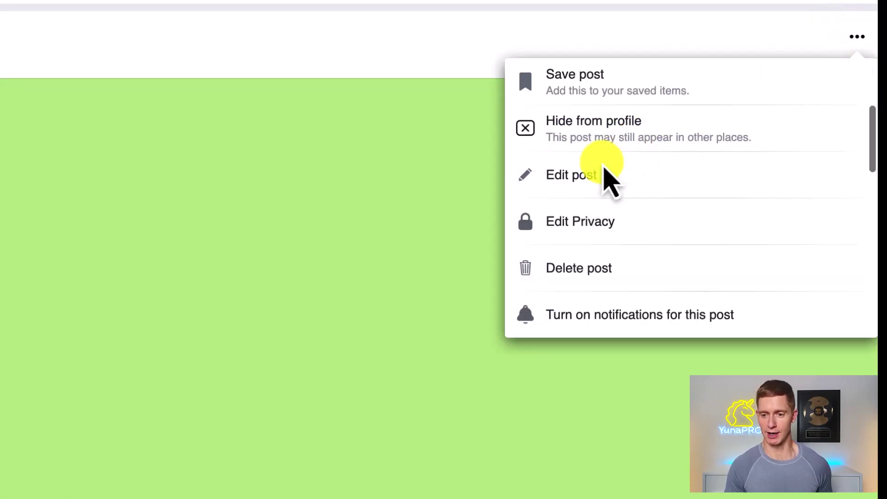
left_click(593, 181)
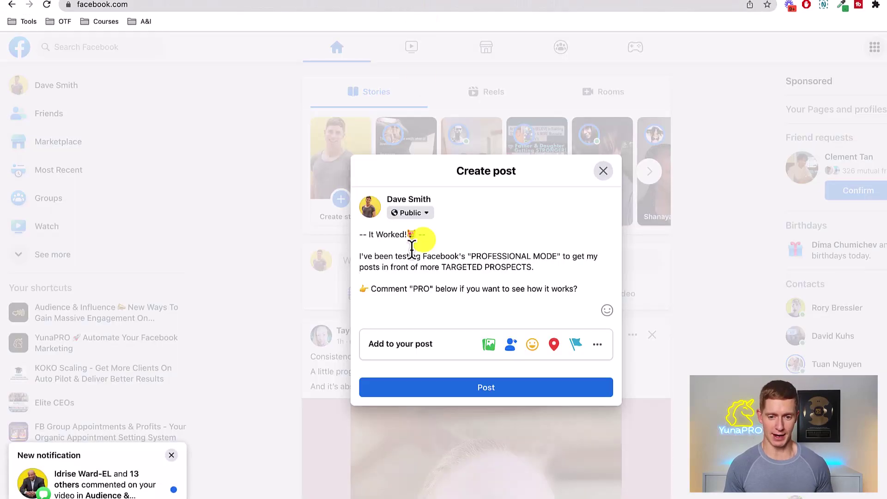
Replace 'Test' with the pasted three-paragraph 'It Worked!' message and save the post.
key("super+a")
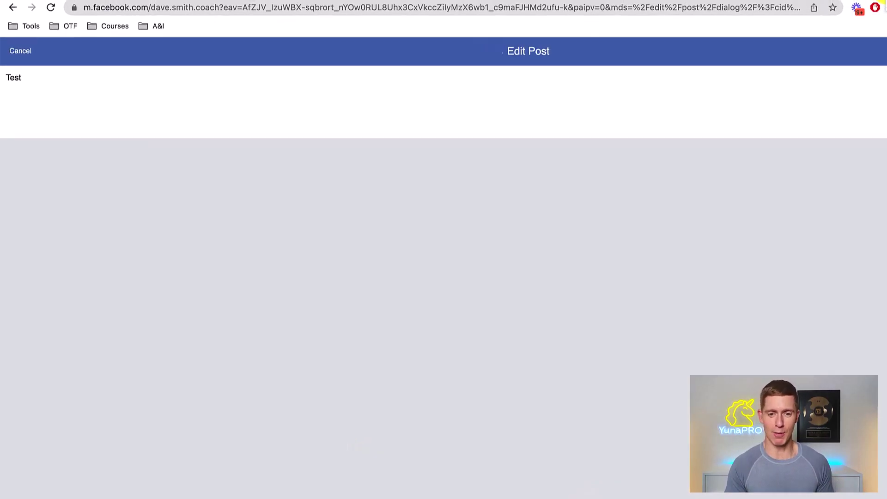
left_click_drag(85, 96, 8, 93)
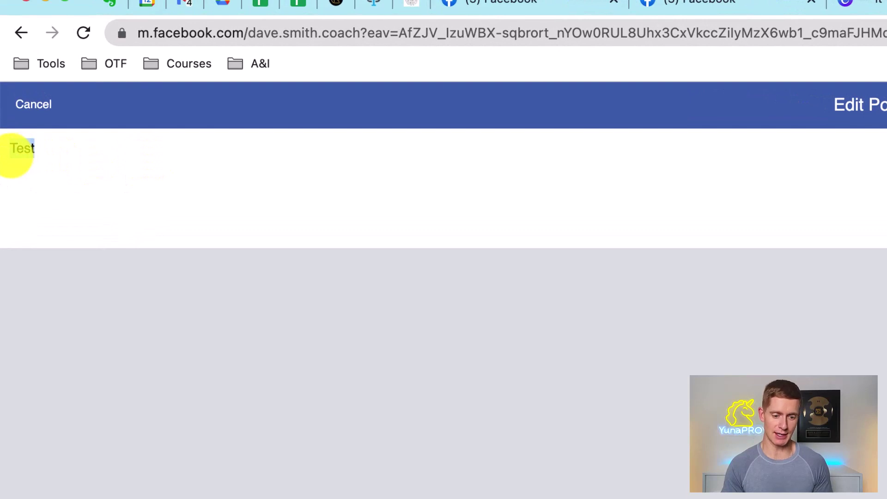
type("-- It Worked!😻 --  I've been testing Facebook's \"PROFESSIONAL MODE\" to get my posts in front of more TARGETED PROSPECTS.  👉 Comment \"PRO\" below if you want to see how it works?")
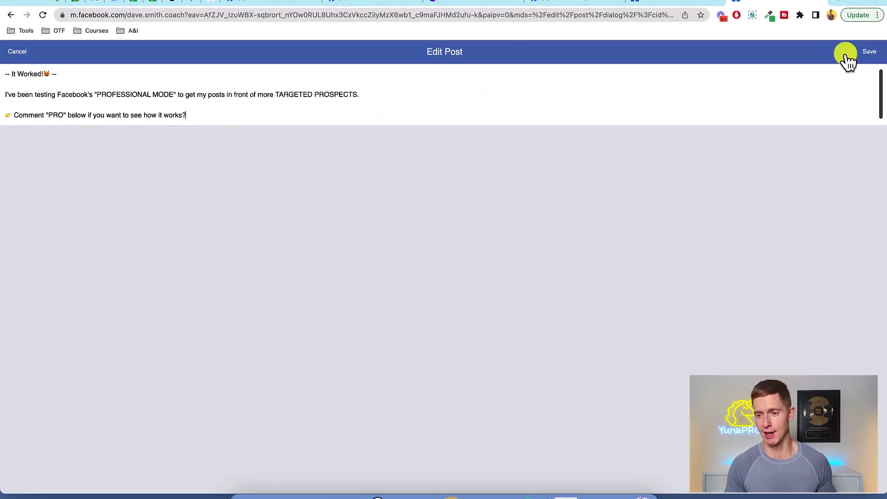
left_click(865, 54)
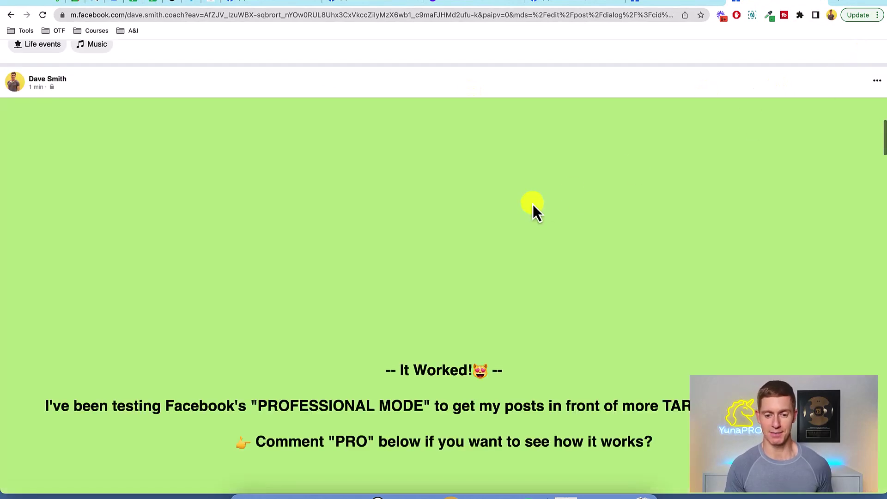
Reload the desktop profile tab and scroll to the updated green post.
scroll(533, 204, "down", 3)
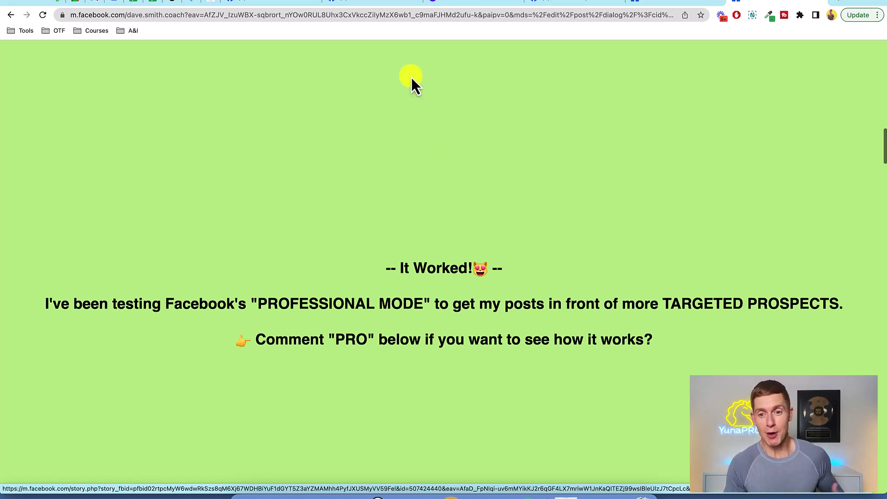
left_click(577, 2)
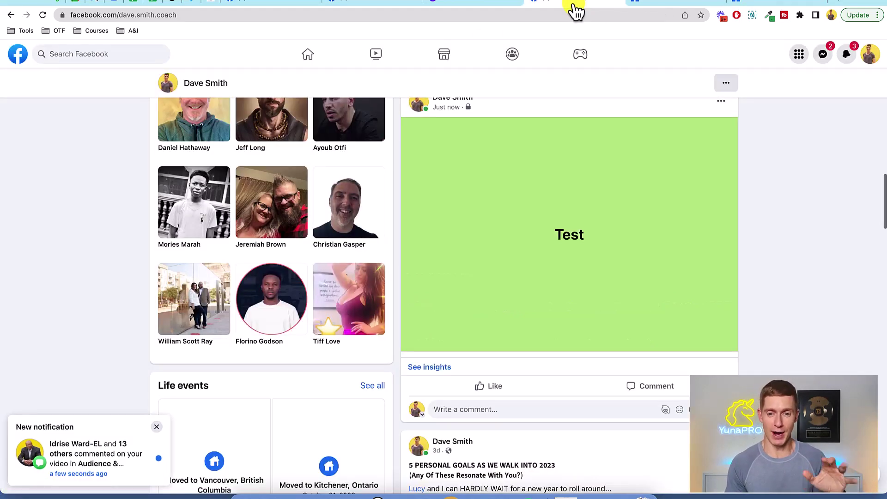
scroll(493, 222, "up", 1)
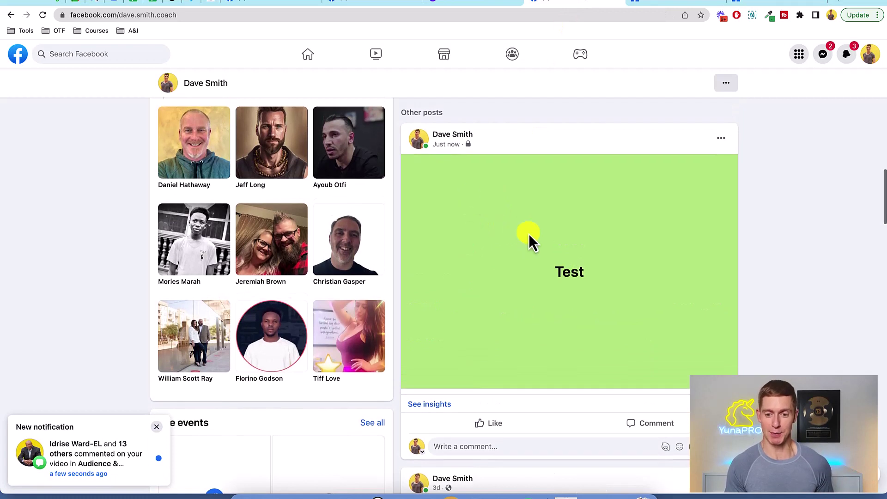
left_click(44, 17)
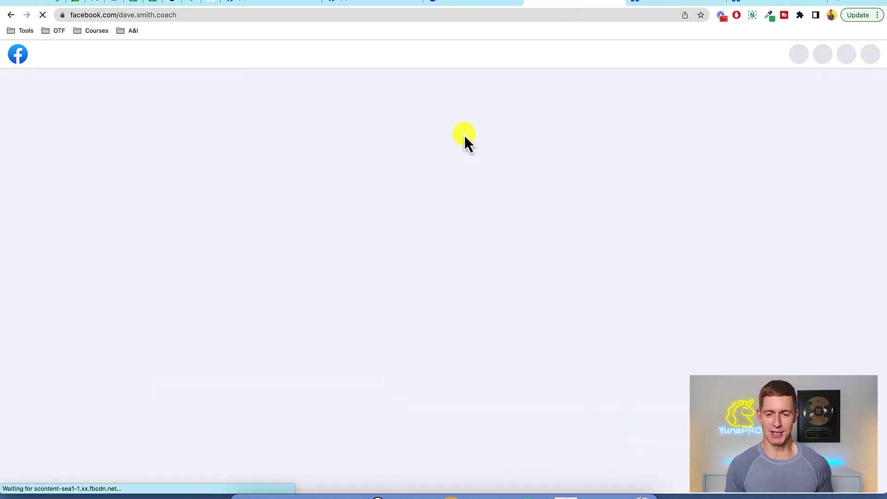
scroll(465, 139, "down", 8)
scroll(466, 138, "down", 10)
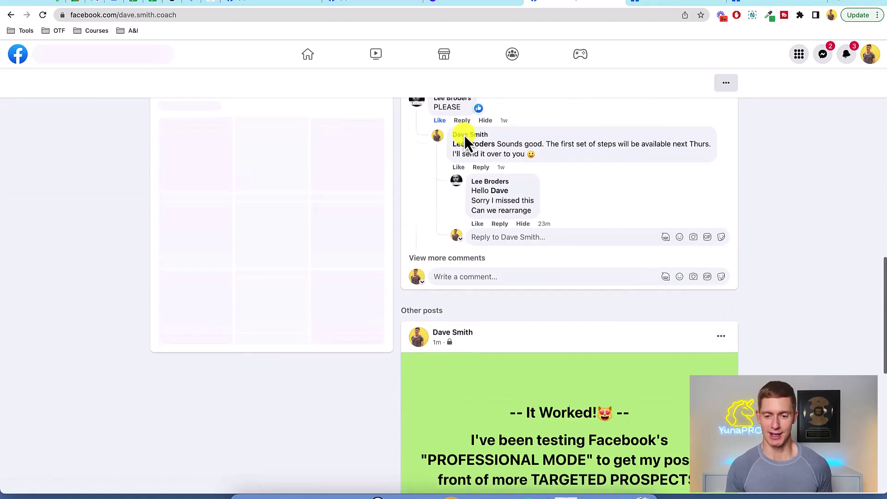
scroll(464, 135, "down", 6)
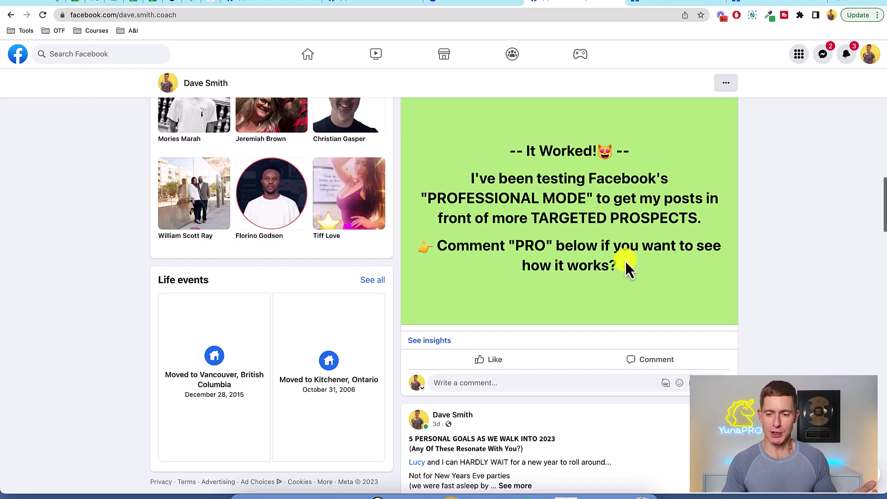
scroll(626, 262, "up", 3)
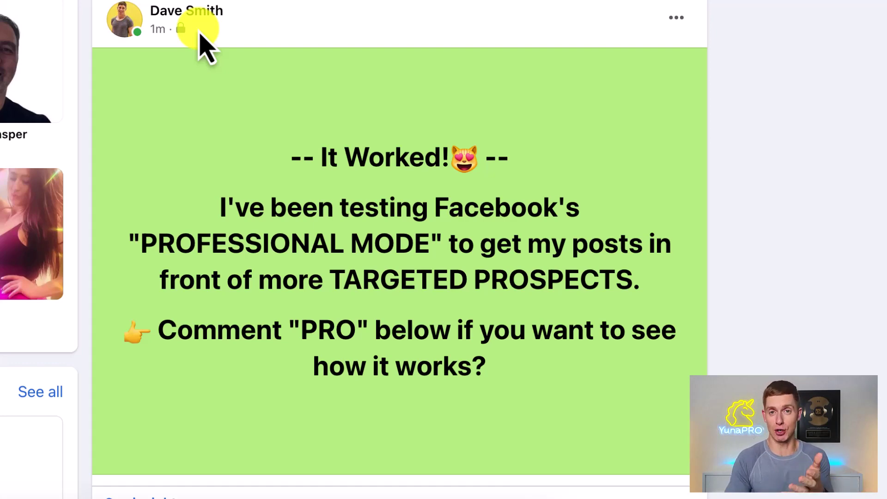
Open the new post's audience settings and cancel without changing them.
left_click(676, 19)
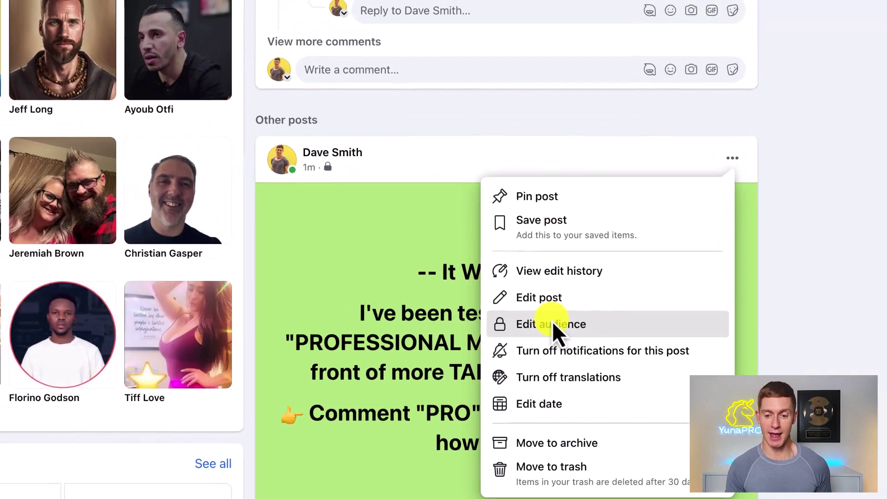
left_click(463, 222)
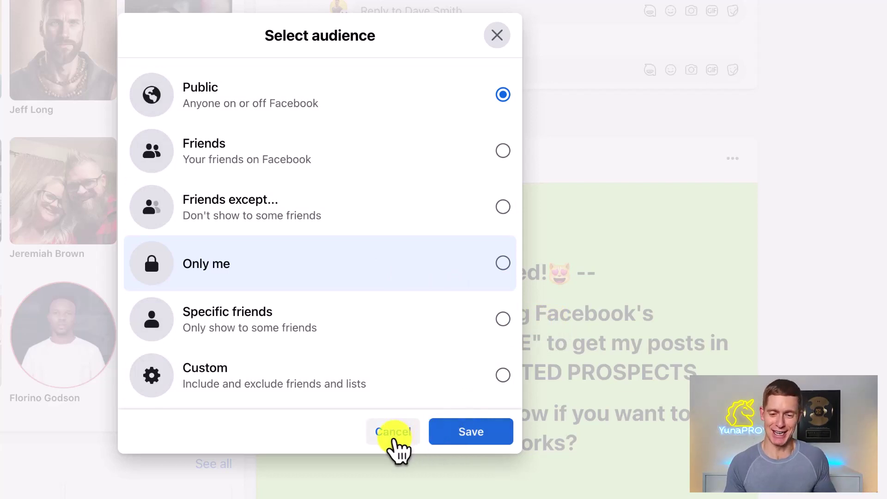
left_click(393, 437)
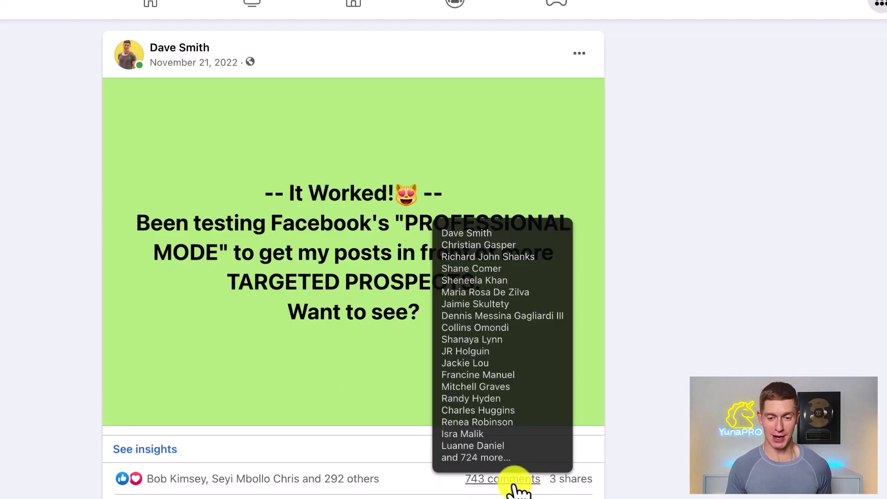
Open Post Insights for the November 21, 2022 green 'It Worked!' post.
left_click(159, 449)
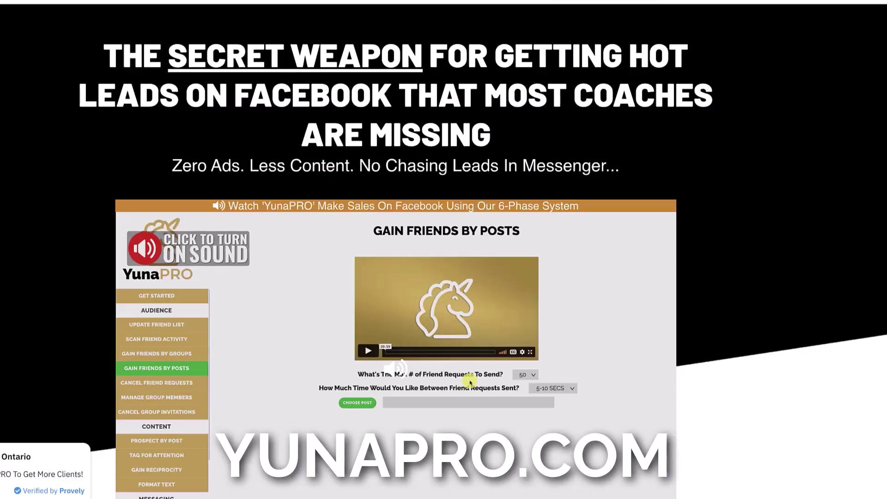
scroll(470, 341, "down", 2)
scroll(443, 249, "down", 8)
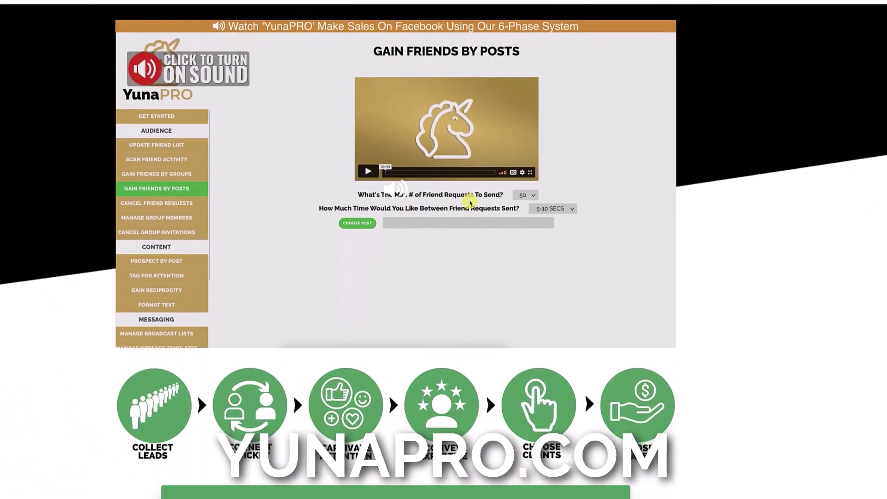
scroll(443, 249, "down", 4)
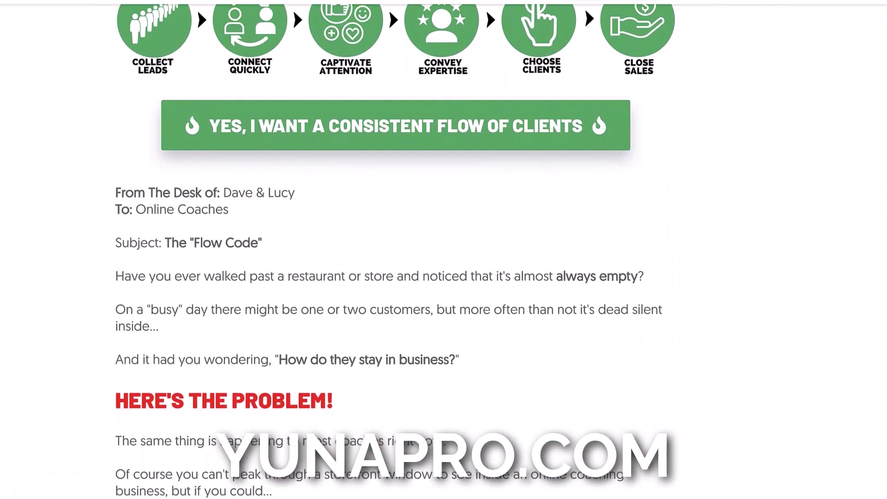
scroll(444, 249, "down", 3)
scroll(444, 250, "down", 7)
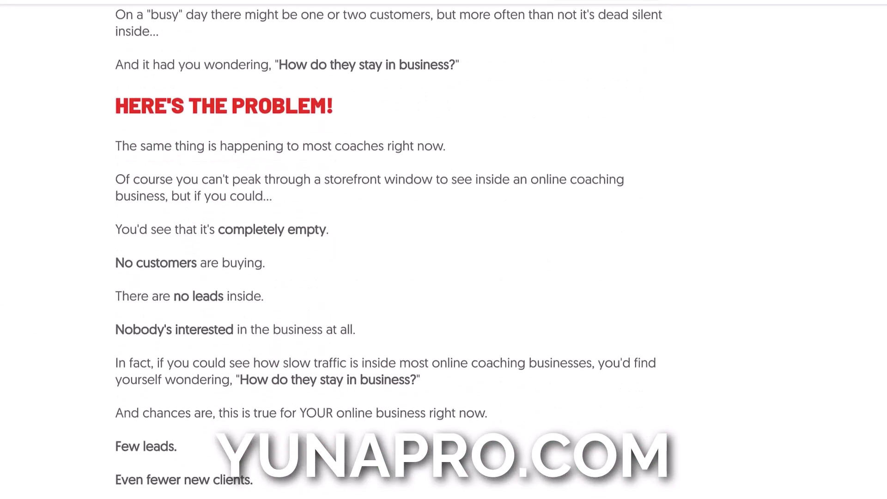
scroll(444, 250, "down", 13)
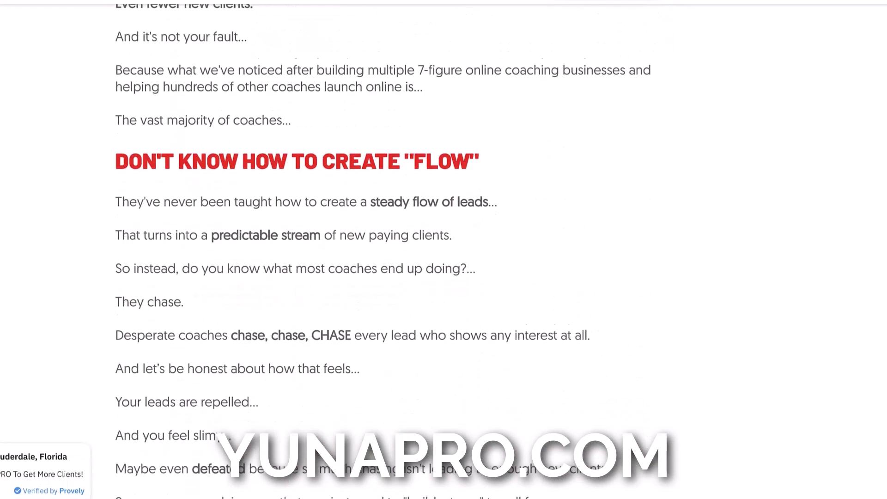
scroll(444, 249, "down", 5)
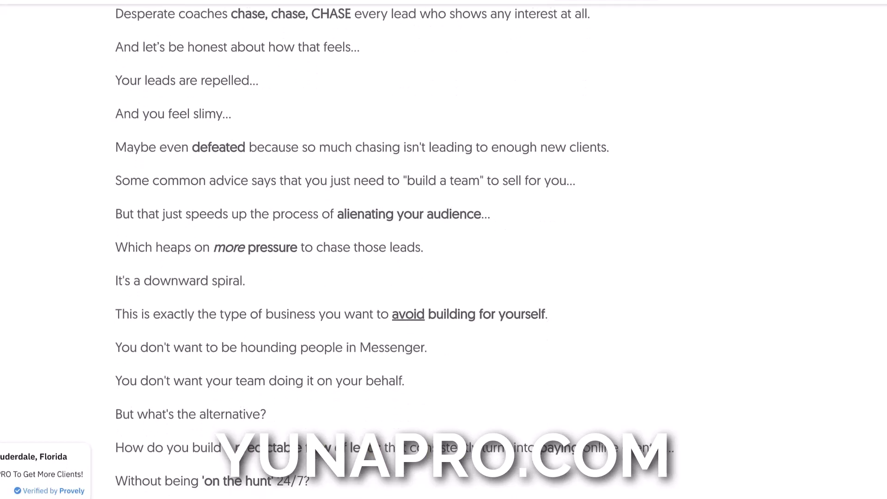
scroll(444, 250, "down", 8)
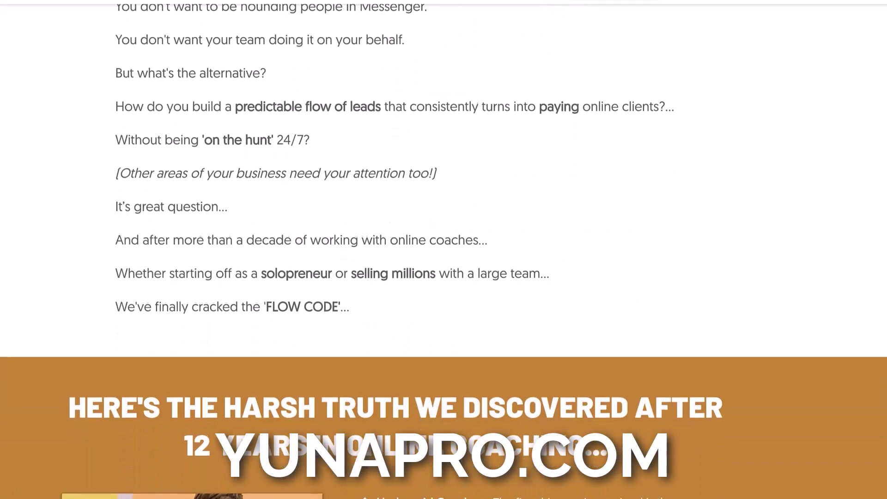
scroll(444, 249, "down", 3)
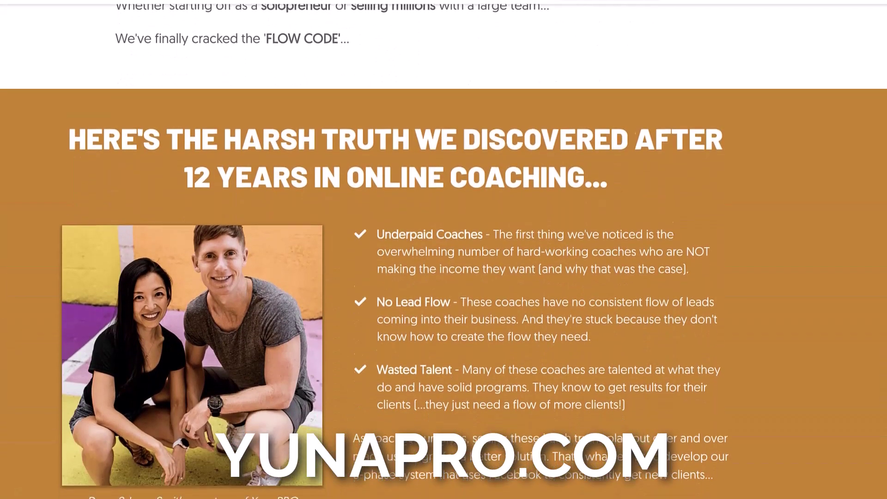
scroll(444, 250, "down", 6)
scroll(444, 250, "down", 9)
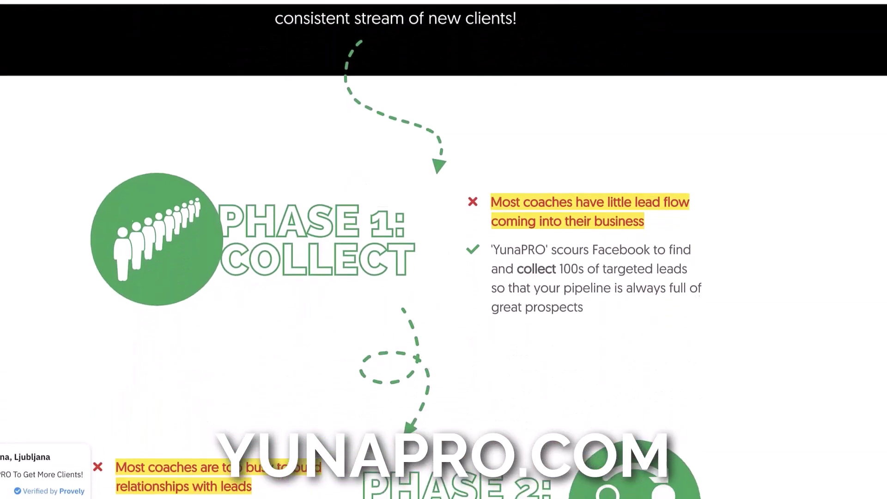
scroll(444, 250, "down", 5)
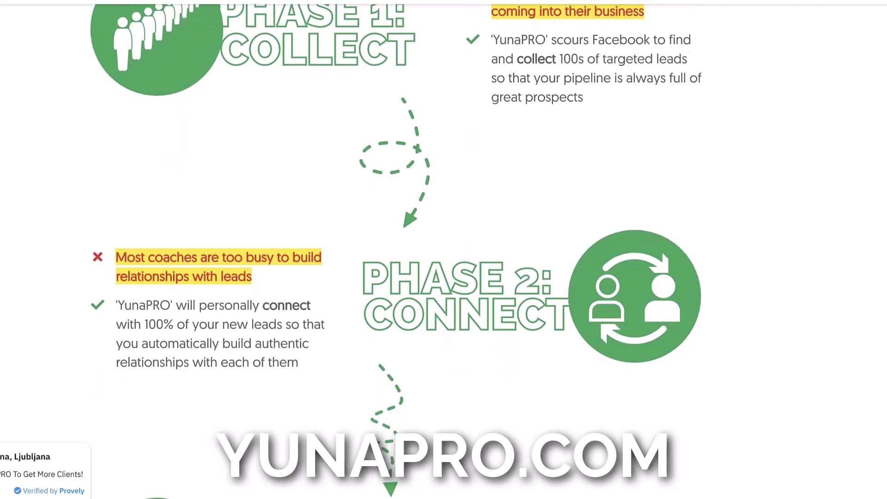